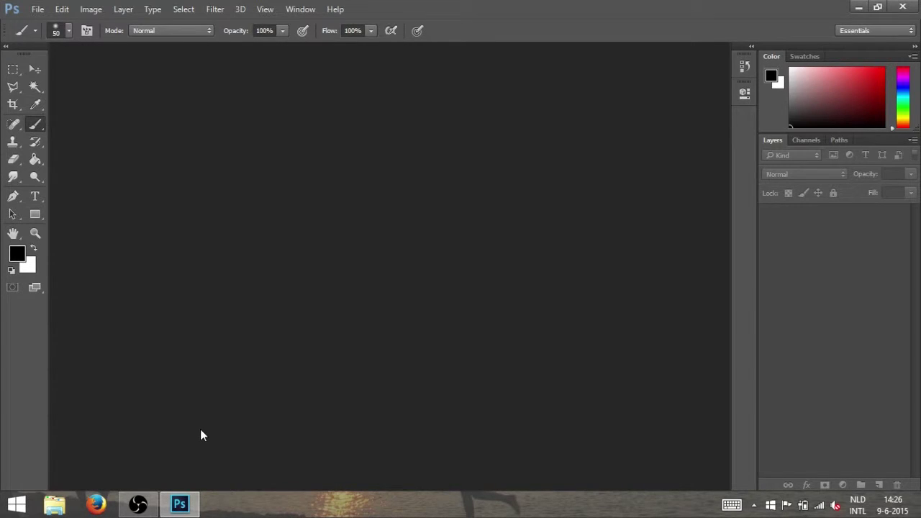
Step: Switch from the empty Photoshop workspace to Firefox
{"action": "left_click", "coordinate": [95, 503]}
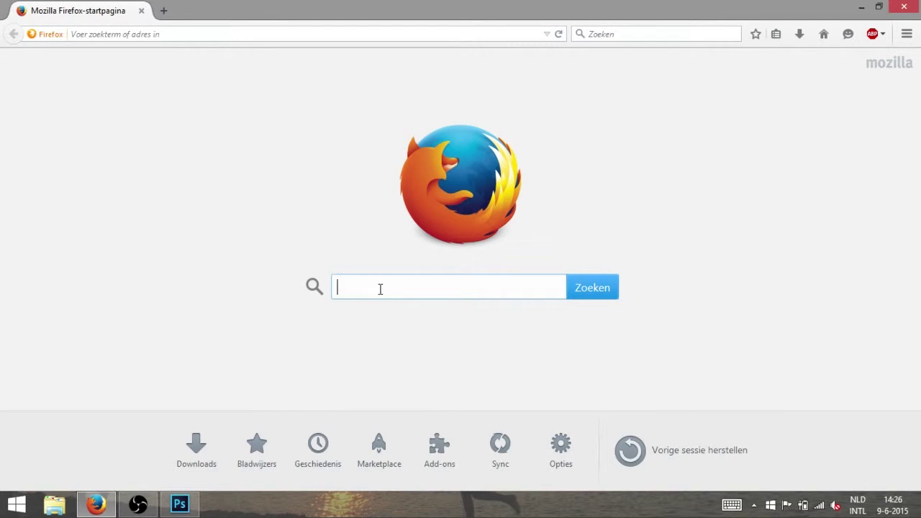
Step: Search Google Images for 'image' and open the hot-air-balloon photo preview
{"action": "type", "text": "image"}
{"action": "key", "text": "Return"}
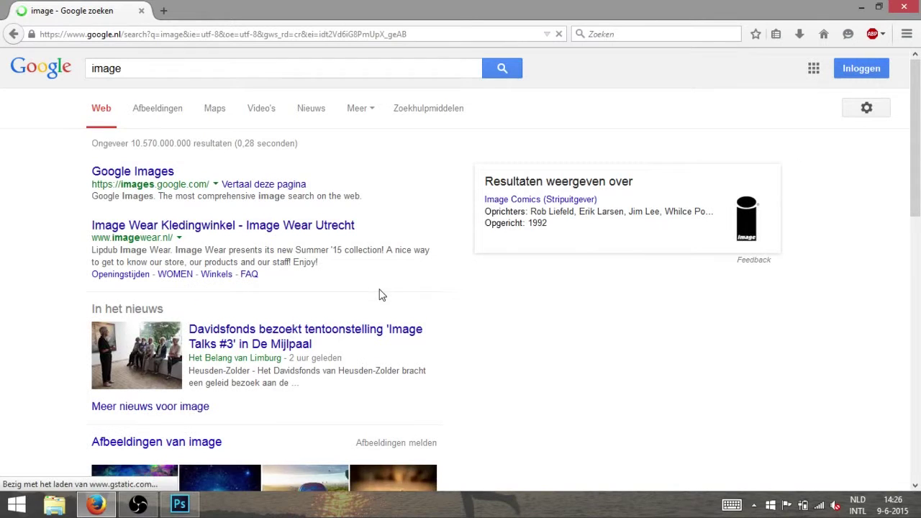
{"action": "left_click", "coordinate": [154, 109]}
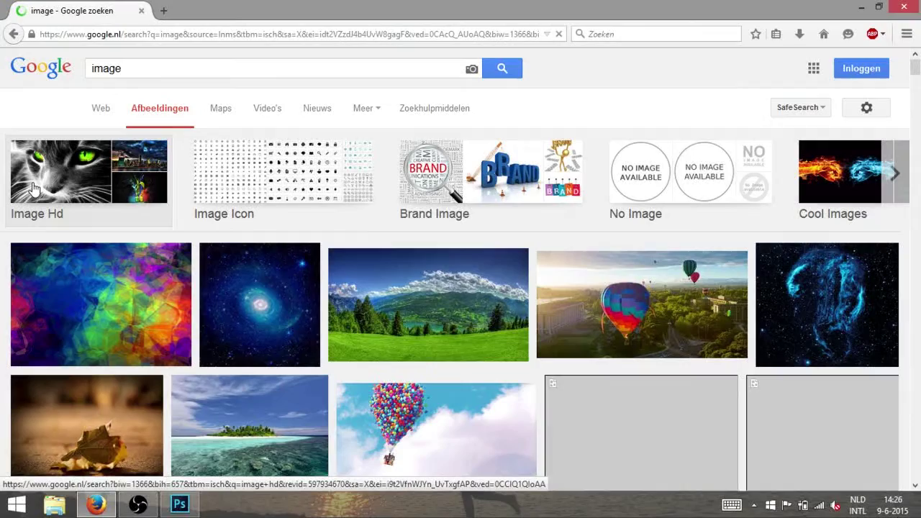
{"action": "left_click", "coordinate": [595, 322]}
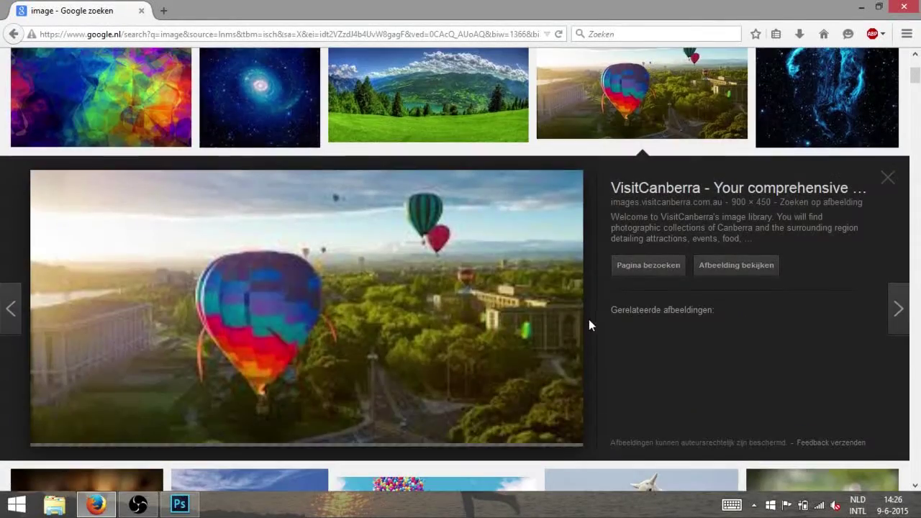
Step: Copy the balloon image and return to Photoshop
{"action": "right_click", "coordinate": [464, 316]}
{"action": "left_click", "coordinate": [528, 166]}
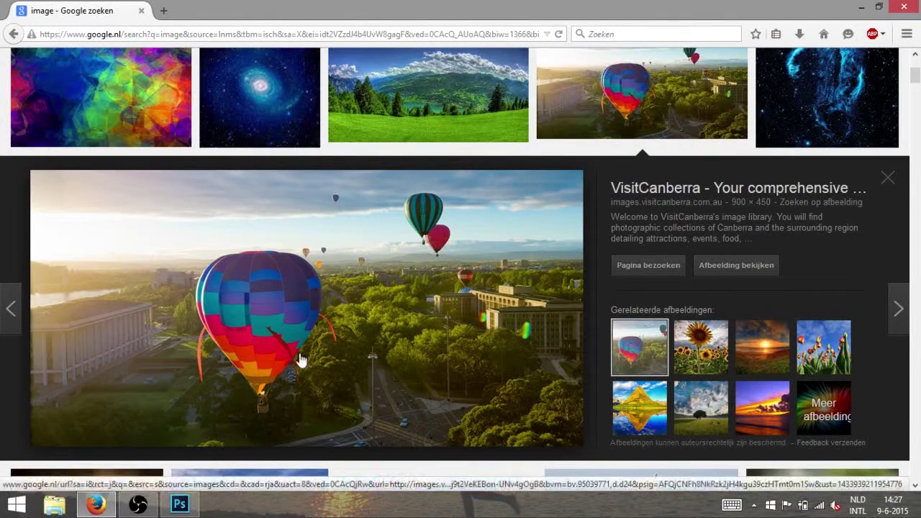
{"action": "left_click", "coordinate": [179, 504]}
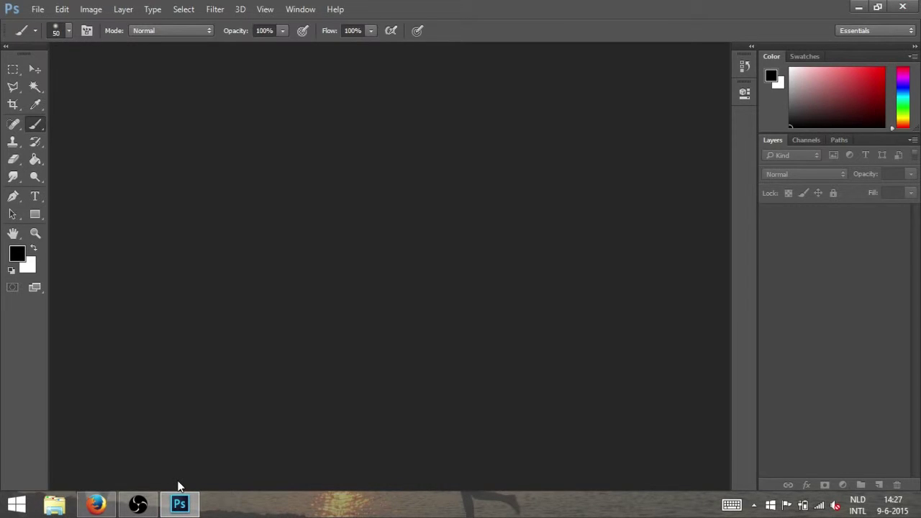
Step: Create a 900x450 clipboard-sized document with the balloon photo and name its layer 'original'
{"action": "key", "text": "ctrl+n"}
{"action": "key", "text": "Return"}
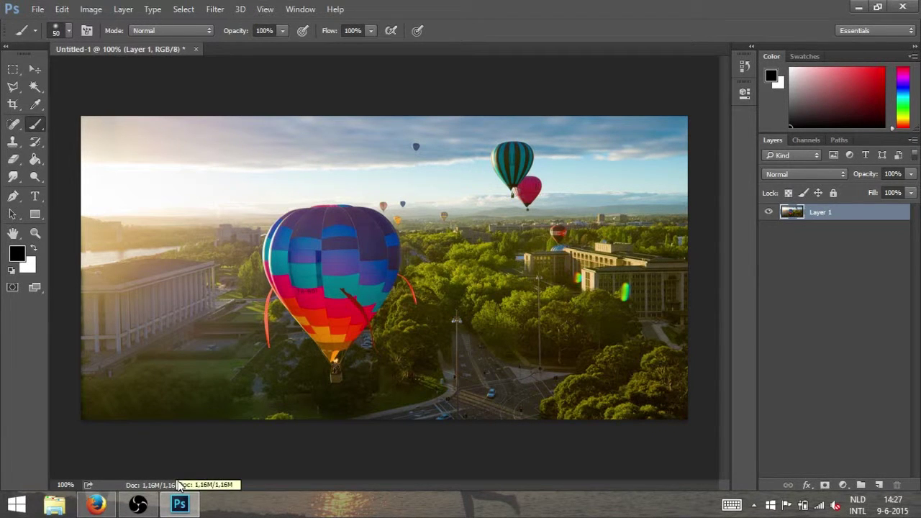
{"action": "left_click", "coordinate": [36, 70]}
{"action": "double_click", "coordinate": [819, 212]}
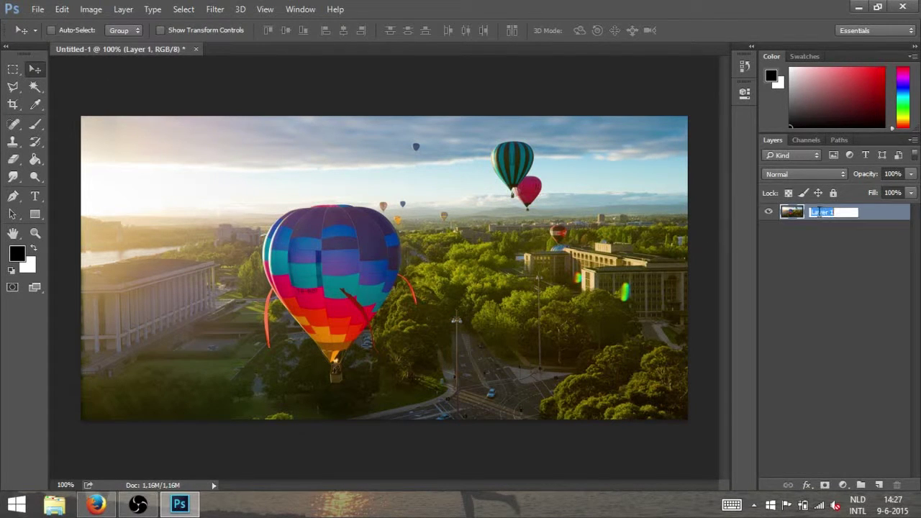
{"action": "type", "text": "crin"}
{"action": "key", "text": "BackSpace"}
{"action": "key", "text": "BackSpace"}
{"action": "key", "text": "BackSpace"}
{"action": "type", "text": "iginal"}
{"action": "key", "text": "Return"}
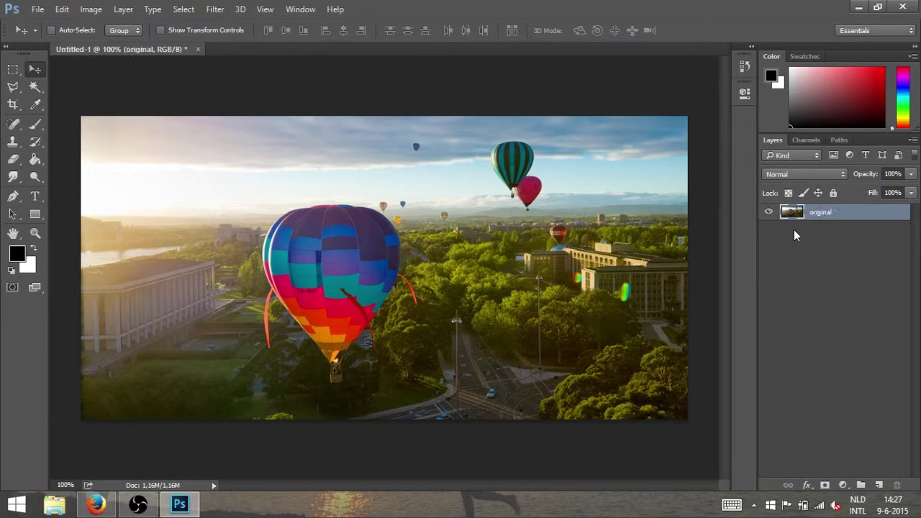
Step: Duplicate the 'original' layer and name the copy 'Brightness/contrast'
{"action": "left_click_drag", "start_coordinate": [862, 220], "coordinate": [878, 484]}
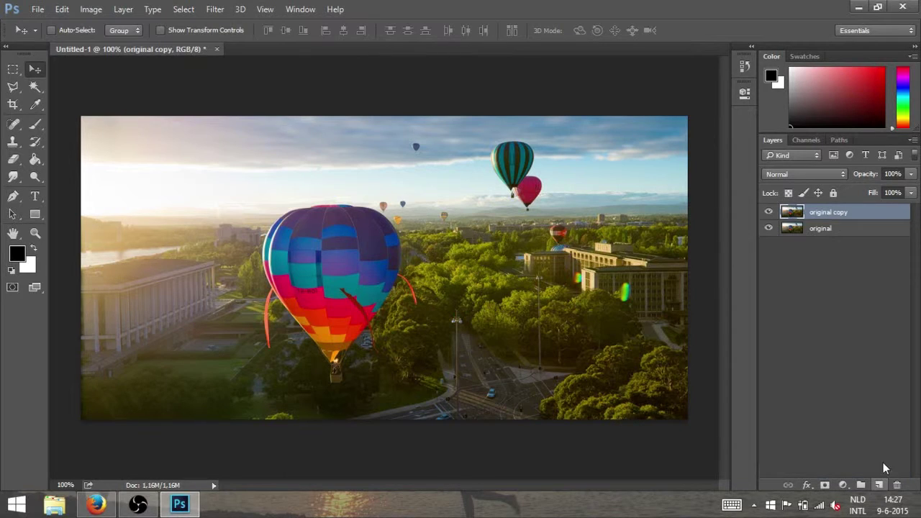
{"action": "double_click", "coordinate": [837, 213]}
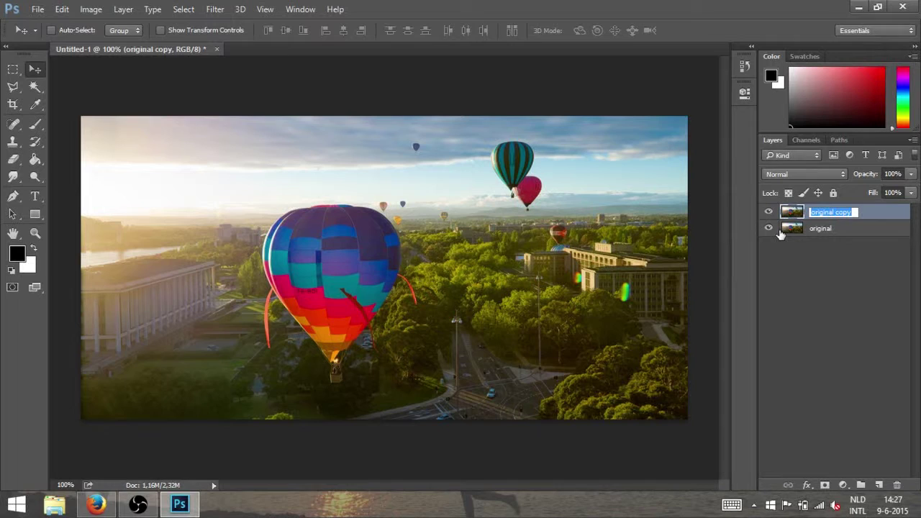
{"action": "type", "text": "Brightness/contrast"}
{"action": "key", "text": "Return"}
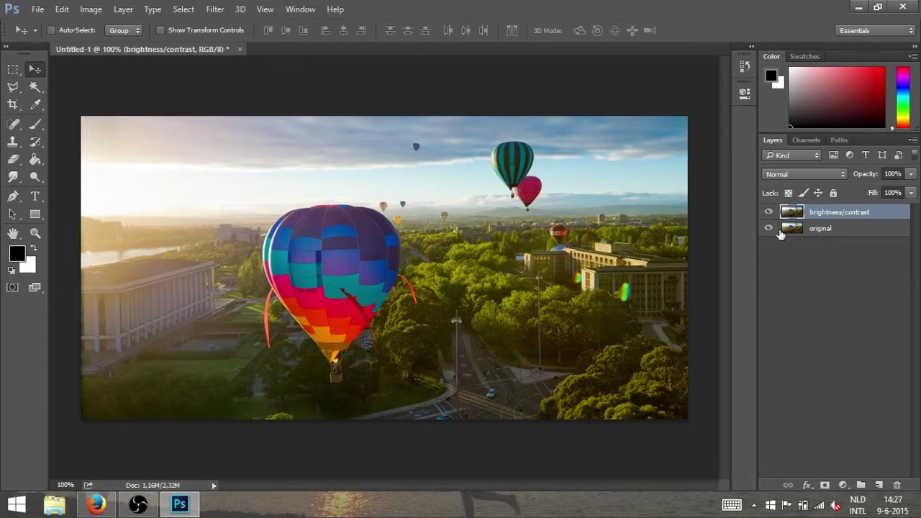
Step: Open Image > Adjustments > Brightness/Contrast and move the dialog clear of the layers
{"action": "left_click", "coordinate": [123, 9]}
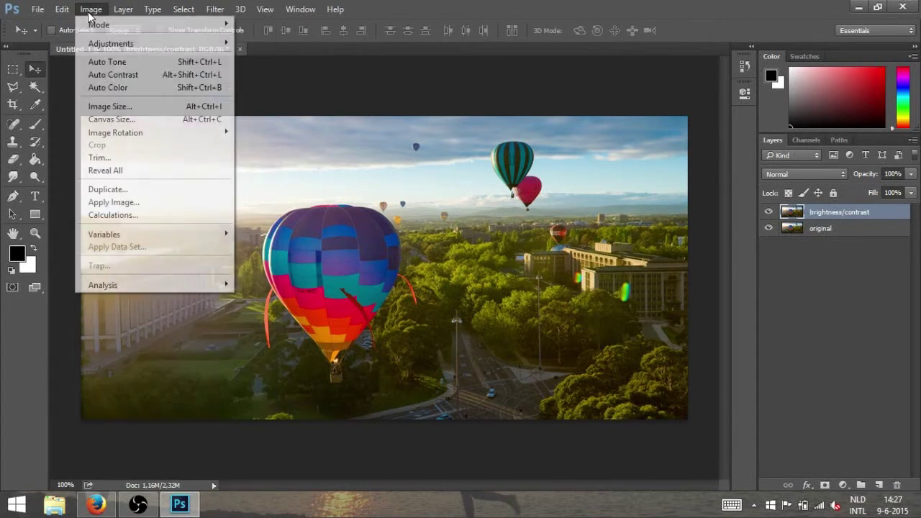
{"action": "mouse_move", "coordinate": [108, 47]}
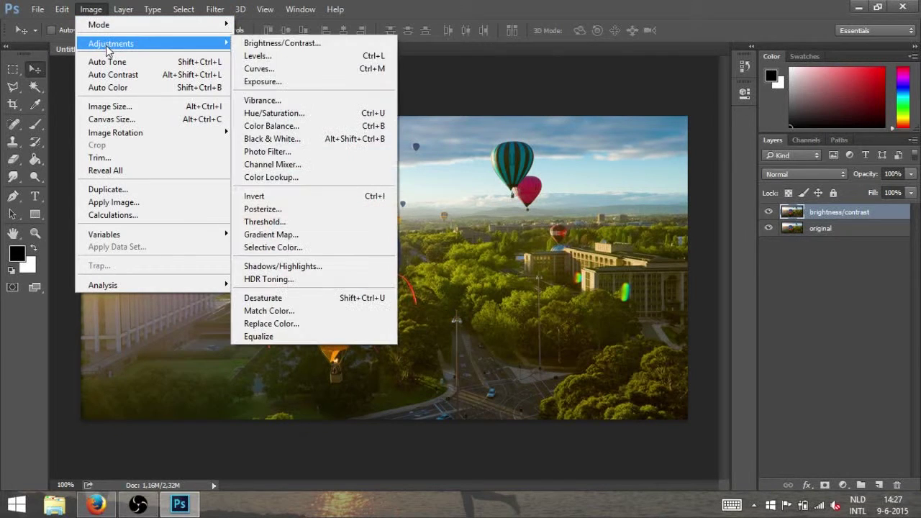
{"action": "left_click", "coordinate": [293, 45]}
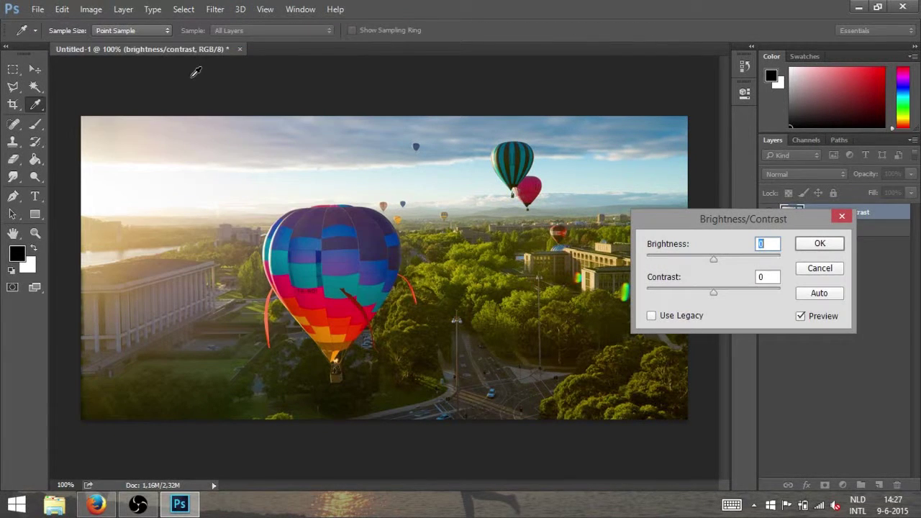
{"action": "mouse_move", "coordinate": [663, 225]}
{"action": "left_mouse_down"}
{"action": "mouse_move", "coordinate": [637, 197]}
{"action": "mouse_move", "coordinate": [554, 158]}
{"action": "mouse_move", "coordinate": [560, 221]}
{"action": "mouse_move", "coordinate": [650, 219]}
{"action": "left_mouse_up"}
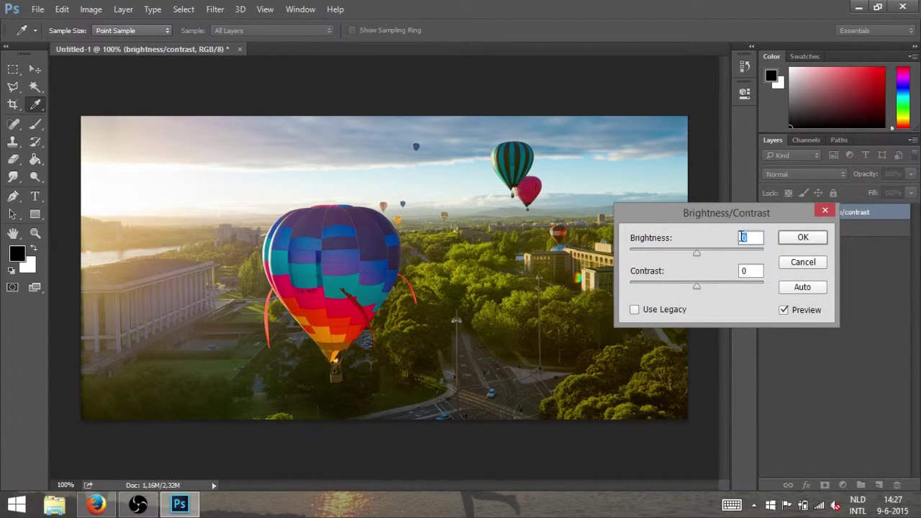
Step: Try brightness 33, then Use Legacy with brightness 100 and contrast -93, ending back at 0
{"action": "mouse_move", "coordinate": [696, 253]}
{"action": "left_mouse_down"}
{"action": "mouse_move", "coordinate": [744, 255]}
{"action": "mouse_move", "coordinate": [650, 255]}
{"action": "mouse_move", "coordinate": [741, 255]}
{"action": "mouse_move", "coordinate": [711, 253]}
{"action": "left_mouse_up"}
{"action": "mouse_move", "coordinate": [696, 285]}
{"action": "left_mouse_down"}
{"action": "mouse_move", "coordinate": [750, 281]}
{"action": "mouse_move", "coordinate": [637, 285]}
{"action": "mouse_move", "coordinate": [707, 279]}
{"action": "left_mouse_up"}
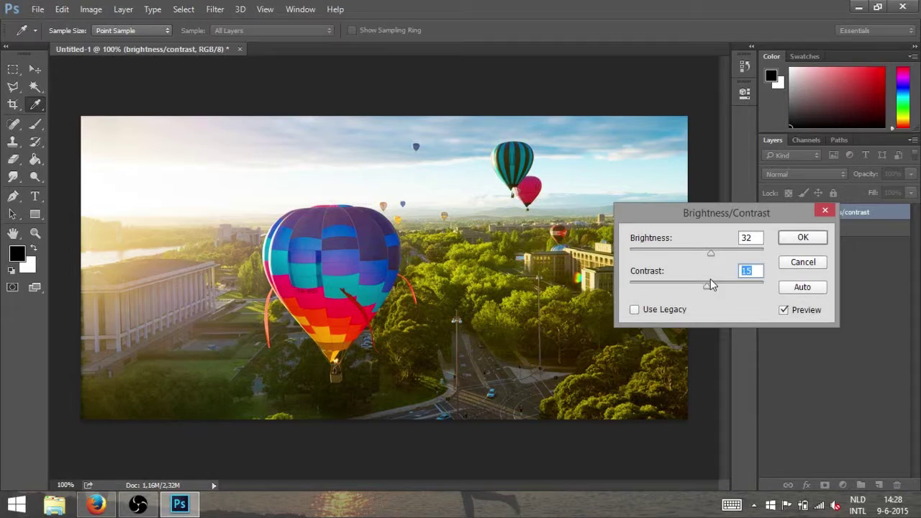
{"action": "left_click", "coordinate": [638, 312]}
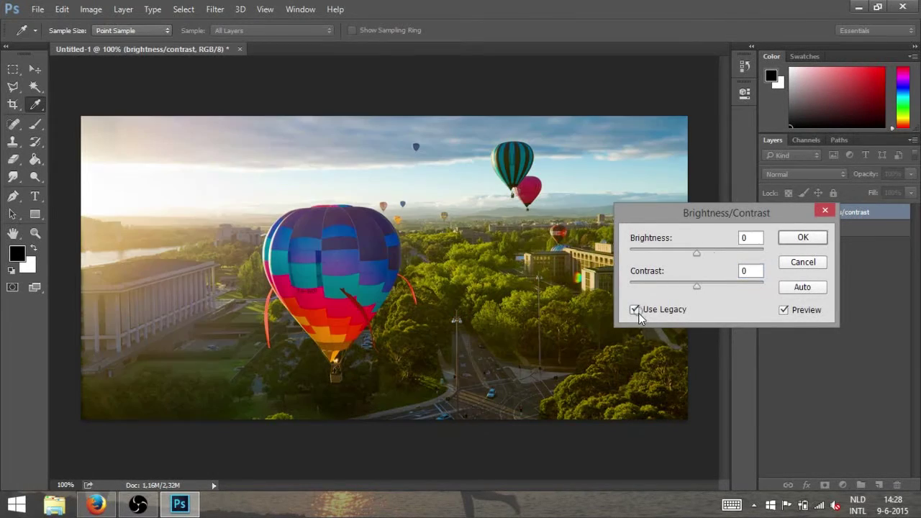
{"action": "mouse_move", "coordinate": [697, 254]}
{"action": "left_mouse_down"}
{"action": "mouse_move", "coordinate": [777, 263]}
{"action": "mouse_move", "coordinate": [621, 259]}
{"action": "mouse_move", "coordinate": [699, 254]}
{"action": "left_mouse_up"}
{"action": "mouse_move", "coordinate": [699, 287]}
{"action": "left_mouse_down"}
{"action": "mouse_move", "coordinate": [754, 284]}
{"action": "mouse_move", "coordinate": [634, 285]}
{"action": "mouse_move", "coordinate": [700, 290]}
{"action": "left_mouse_up"}
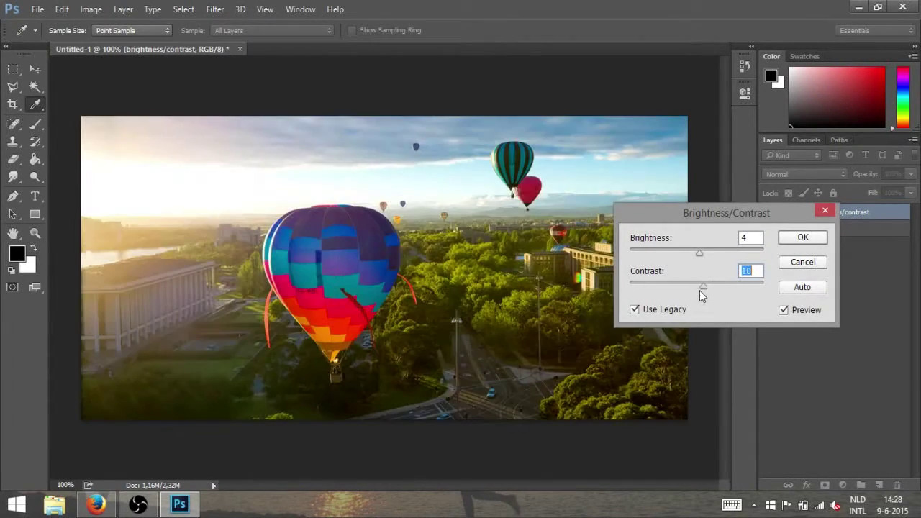
{"action": "left_click", "coordinate": [634, 310]}
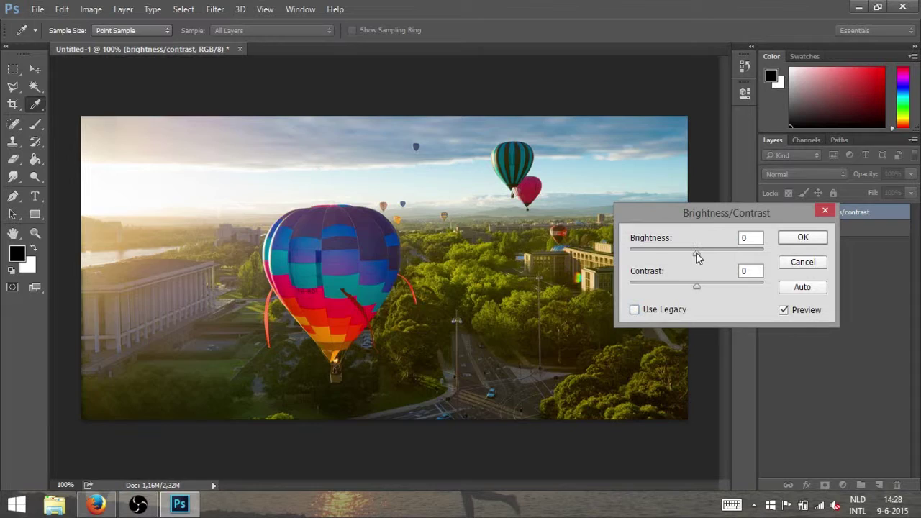
Step: Apply brightness -29 and contrast 54 to the layer, then toggle its visibility to compare
{"action": "left_click_drag", "start_coordinate": [696, 253], "coordinate": [687, 256]}
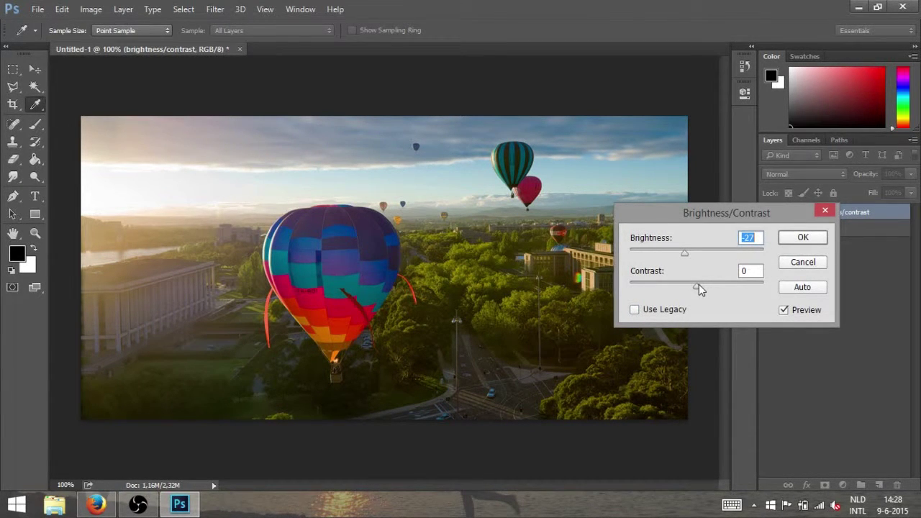
{"action": "left_click_drag", "start_coordinate": [697, 286], "coordinate": [725, 288]}
{"action": "mouse_move", "coordinate": [684, 257]}
{"action": "left_mouse_down"}
{"action": "mouse_move", "coordinate": [666, 254]}
{"action": "mouse_move", "coordinate": [724, 260]}
{"action": "mouse_move", "coordinate": [681, 257]}
{"action": "left_mouse_up"}
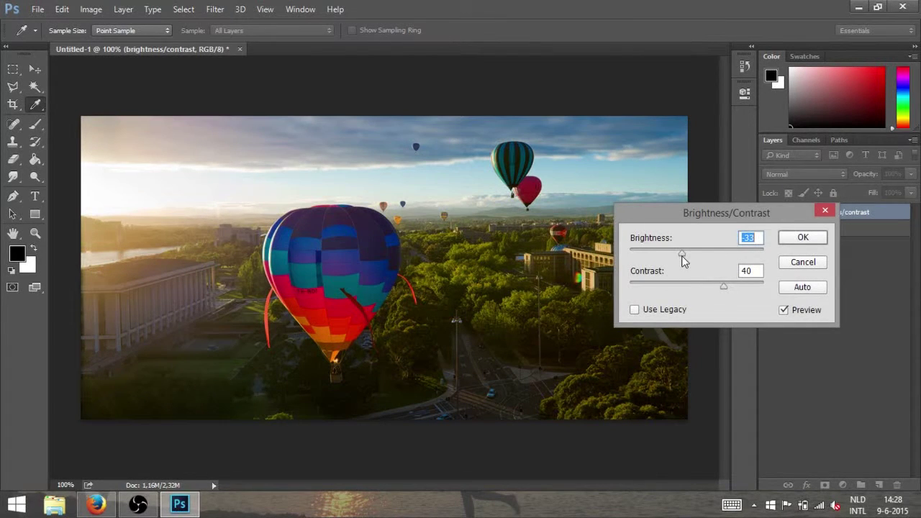
{"action": "left_click_drag", "start_coordinate": [723, 285], "coordinate": [737, 284]}
{"action": "mouse_move", "coordinate": [681, 256]}
{"action": "left_mouse_down"}
{"action": "mouse_move", "coordinate": [690, 259]}
{"action": "mouse_move", "coordinate": [684, 256]}
{"action": "left_mouse_up"}
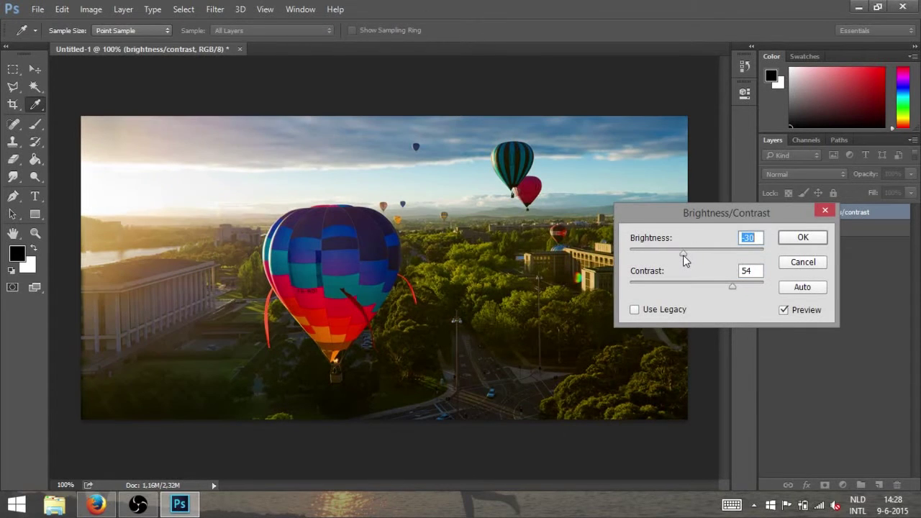
{"action": "left_click", "coordinate": [800, 237]}
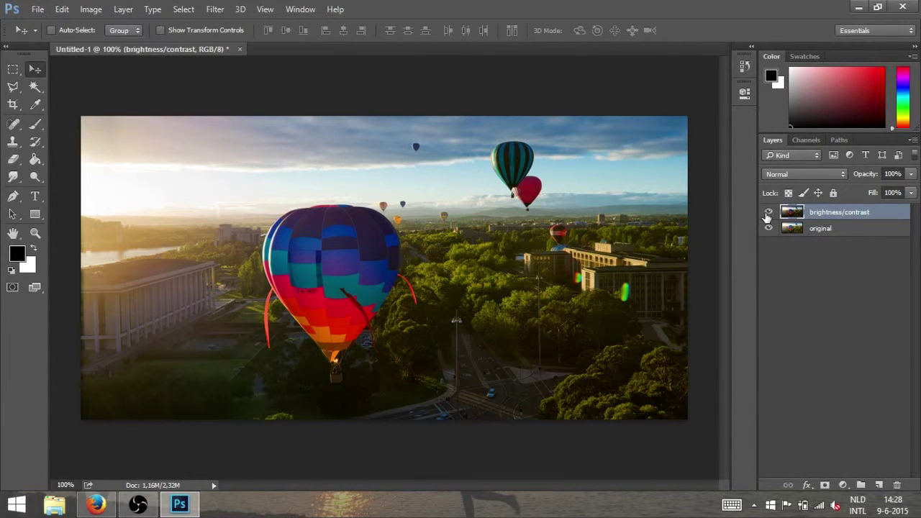
{"action": "left_click", "coordinate": [767, 213]}
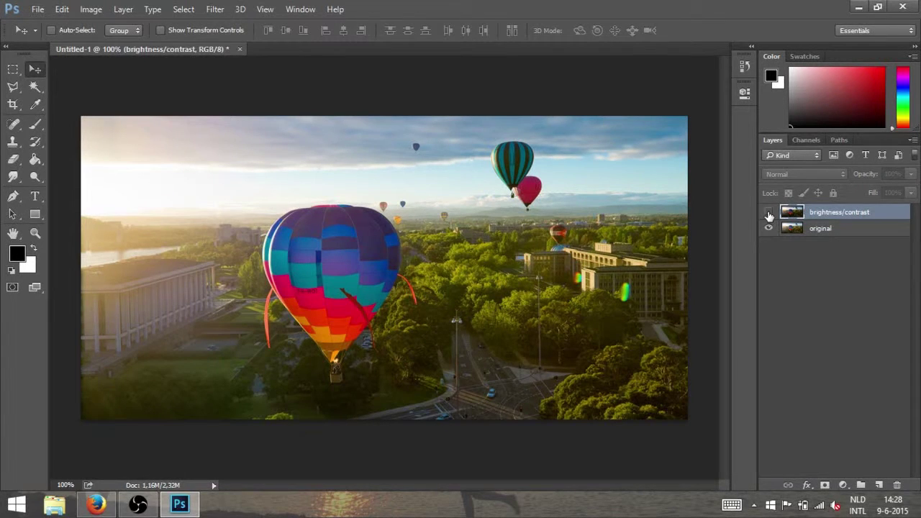
{"action": "left_click", "coordinate": [768, 213]}
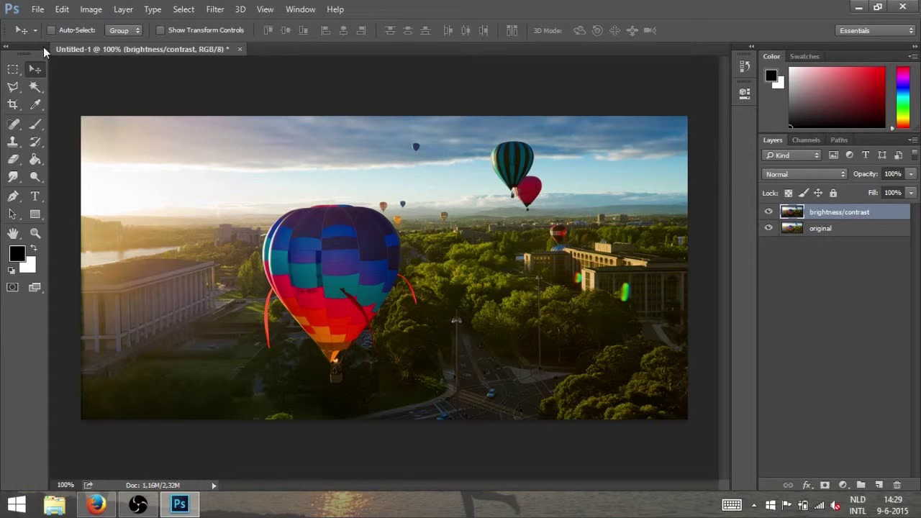
Step: Apply another Brightness/Contrast pass with brightness -38 and contrast 30
{"action": "left_click", "coordinate": [86, 10]}
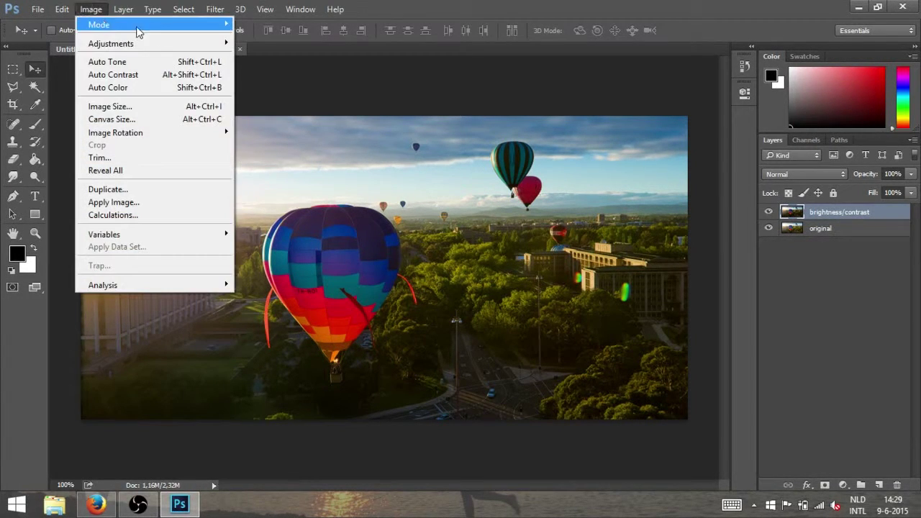
{"action": "mouse_move", "coordinate": [221, 44]}
{"action": "left_click", "coordinate": [266, 44]}
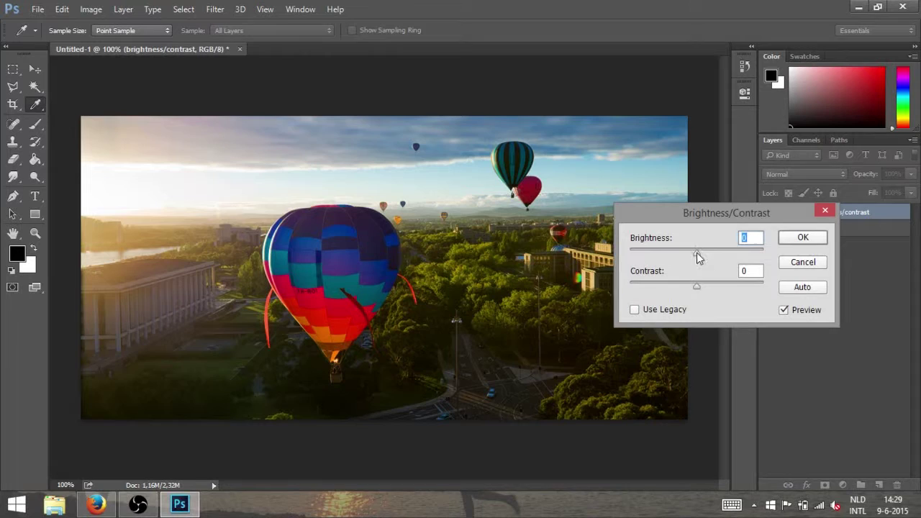
{"action": "left_click_drag", "start_coordinate": [697, 257], "coordinate": [679, 252]}
{"action": "left_click_drag", "start_coordinate": [697, 286], "coordinate": [717, 284]}
{"action": "left_click", "coordinate": [801, 237]}
{"action": "key", "text": "v"}
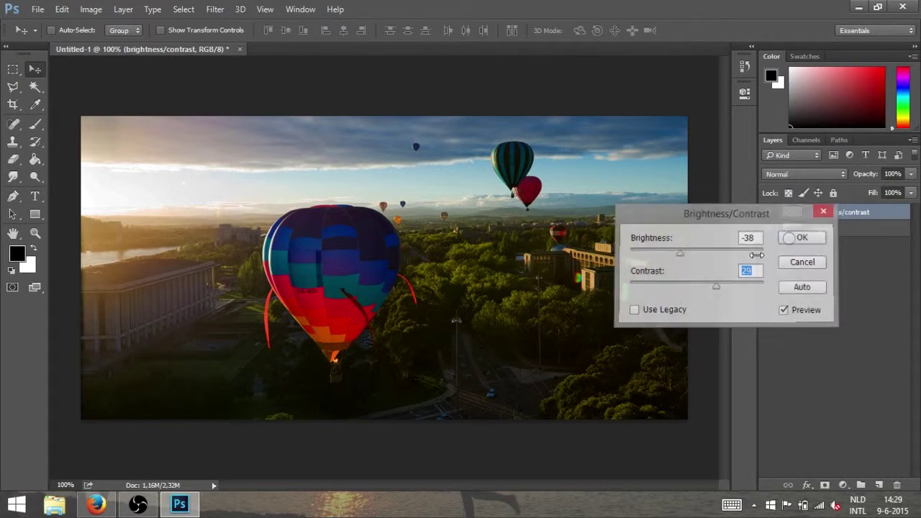
Step: Toggle the brightness/contrast layer to compare, then duplicate the original layer
{"action": "left_click", "coordinate": [768, 213]}
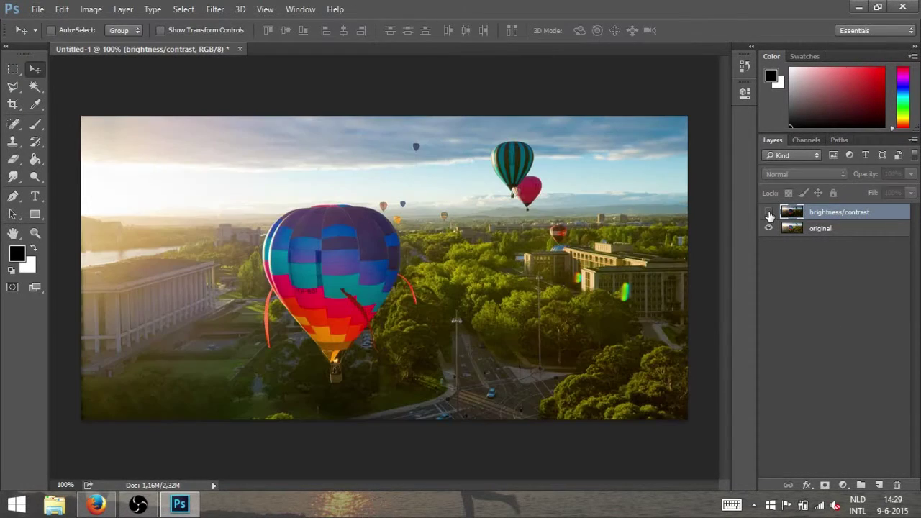
{"action": "left_click", "coordinate": [768, 213]}
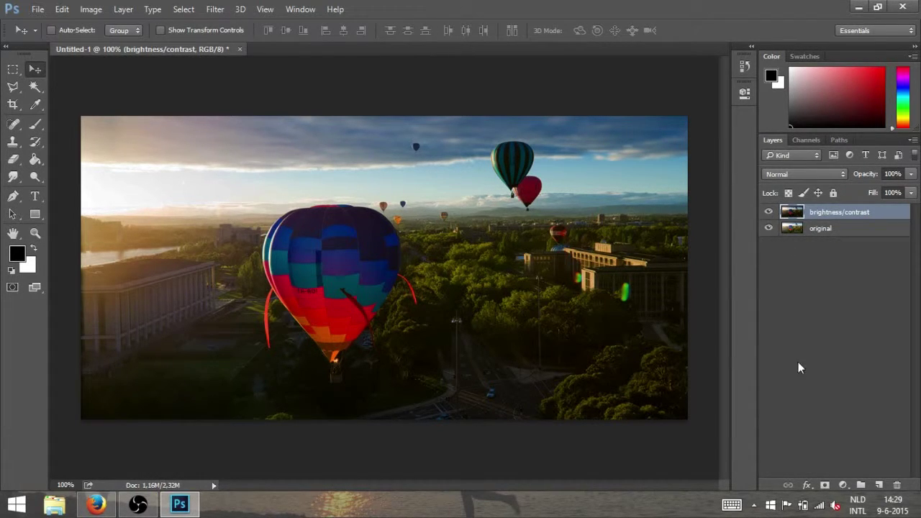
{"action": "left_click_drag", "start_coordinate": [860, 230], "coordinate": [879, 485]}
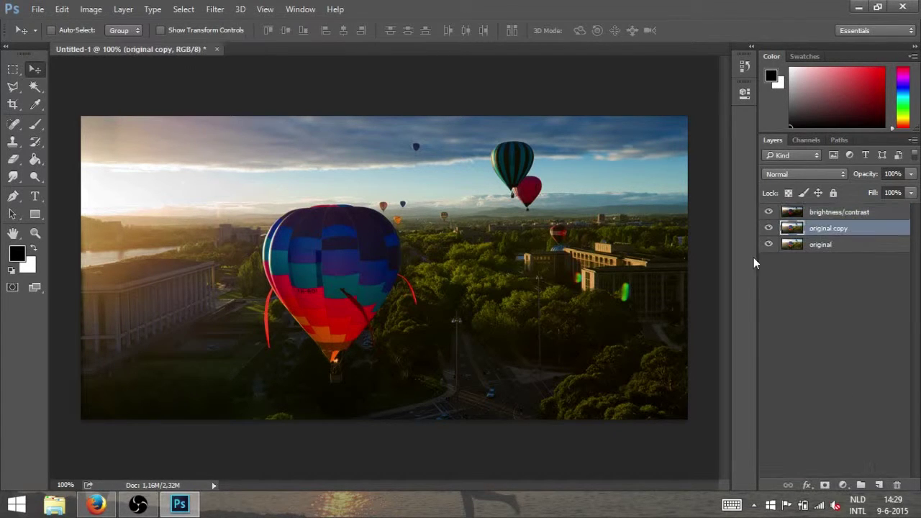
Step: Hide brightness/contrast, move the original copy to the top, rename it 'curves', and open Image > Adjustments
{"action": "left_click", "coordinate": [767, 212]}
{"action": "left_click_drag", "start_coordinate": [830, 230], "coordinate": [829, 210]}
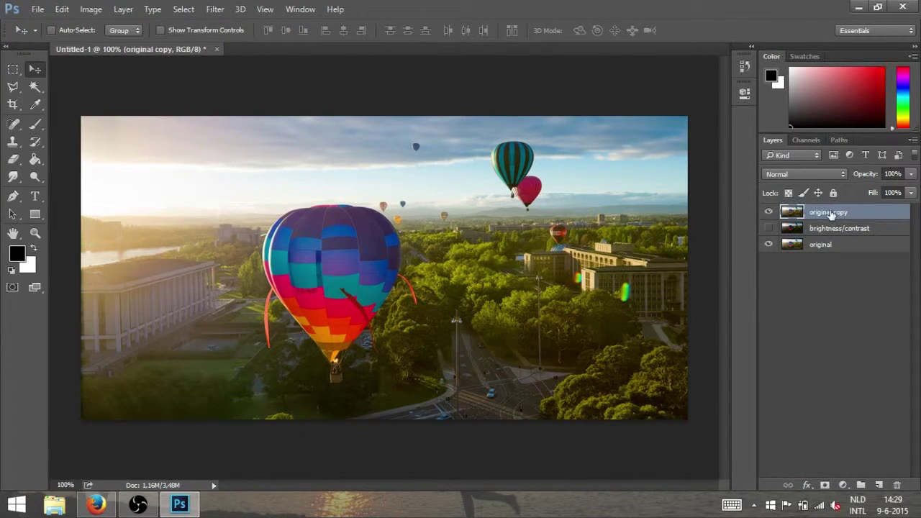
{"action": "double_click", "coordinate": [831, 212]}
{"action": "type", "text": "curves"}
{"action": "key", "text": "Return"}
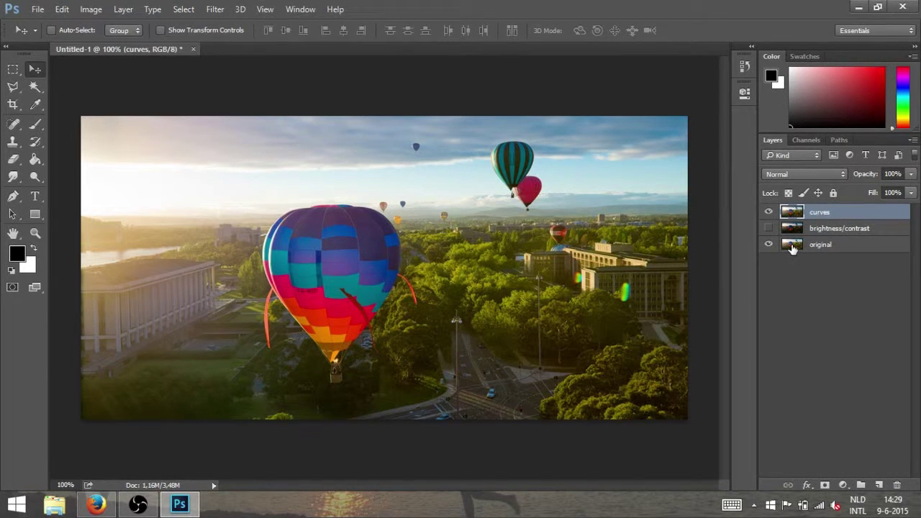
{"action": "left_click", "coordinate": [91, 10]}
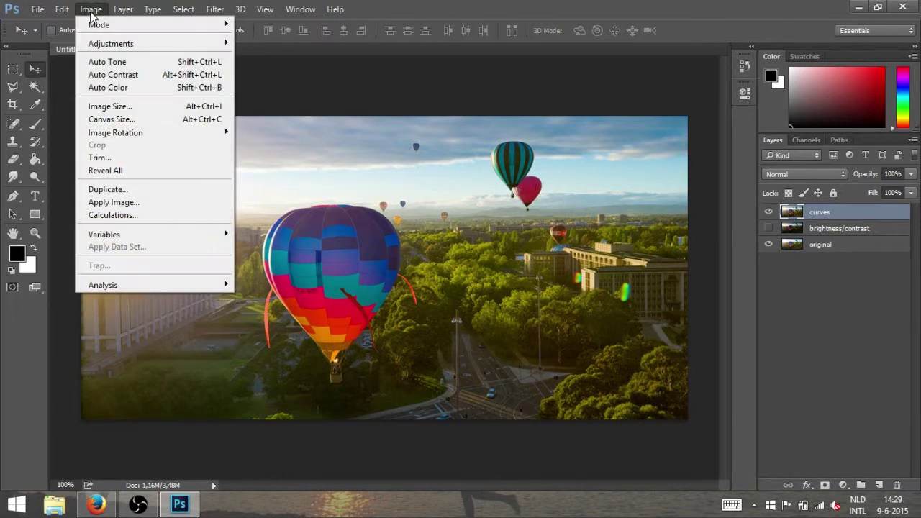
{"action": "mouse_move", "coordinate": [195, 43]}
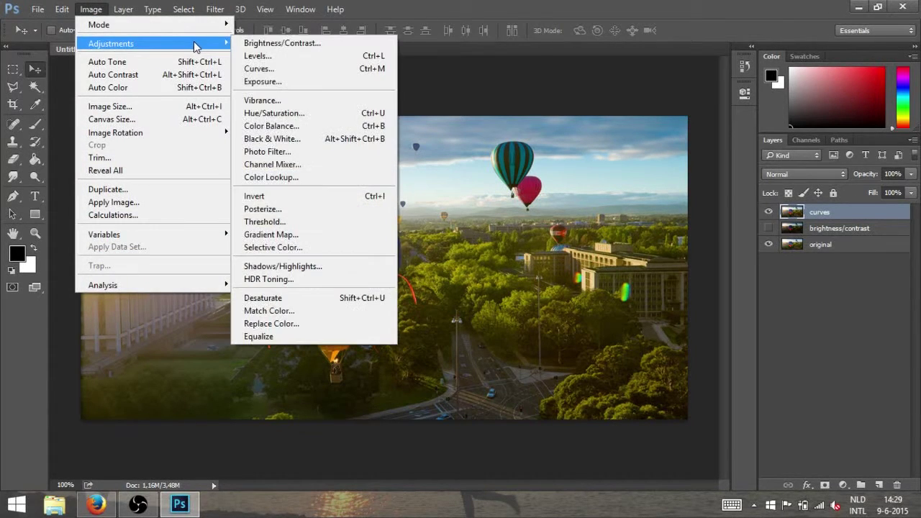
Step: Open Curves, move the dialog off the balloon, and try adjusting highlights and shadows
{"action": "left_click", "coordinate": [256, 69]}
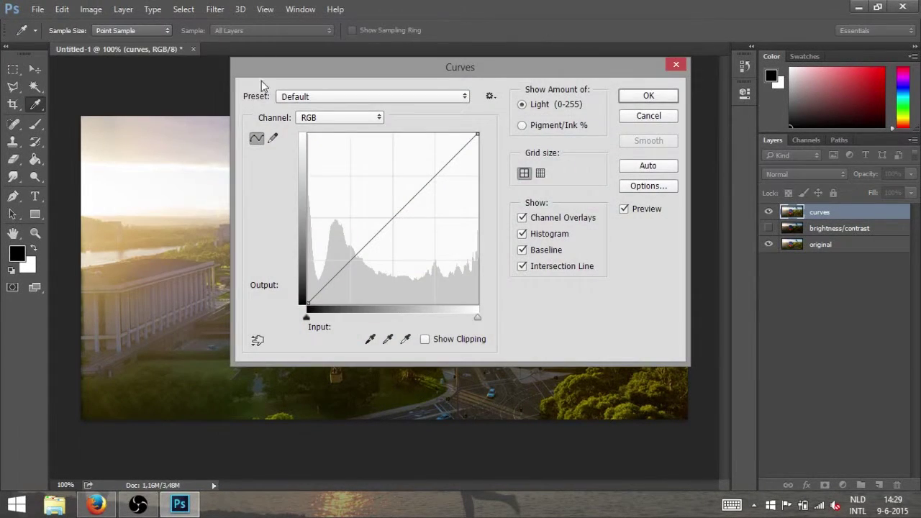
{"action": "left_click_drag", "start_coordinate": [394, 65], "coordinate": [647, 89]}
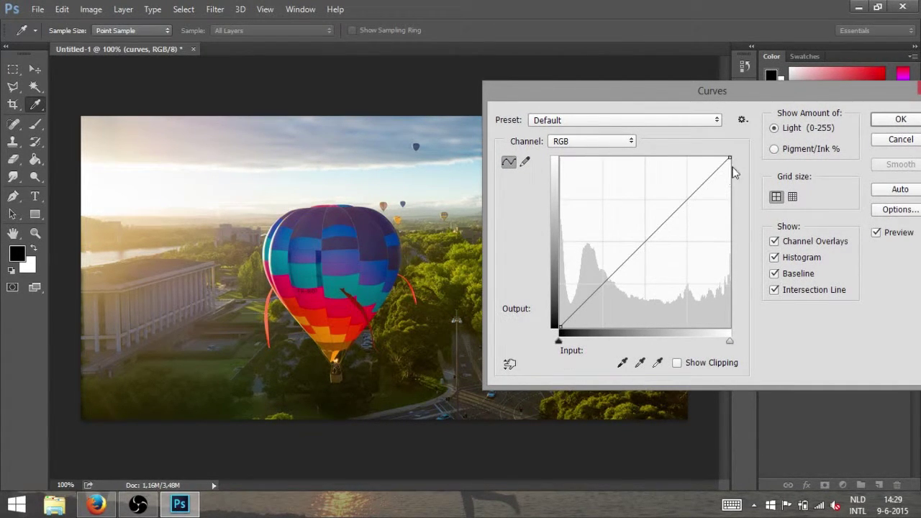
{"action": "mouse_move", "coordinate": [730, 159]}
{"action": "left_mouse_down"}
{"action": "mouse_move", "coordinate": [726, 263]}
{"action": "mouse_move", "coordinate": [733, 160]}
{"action": "left_mouse_up"}
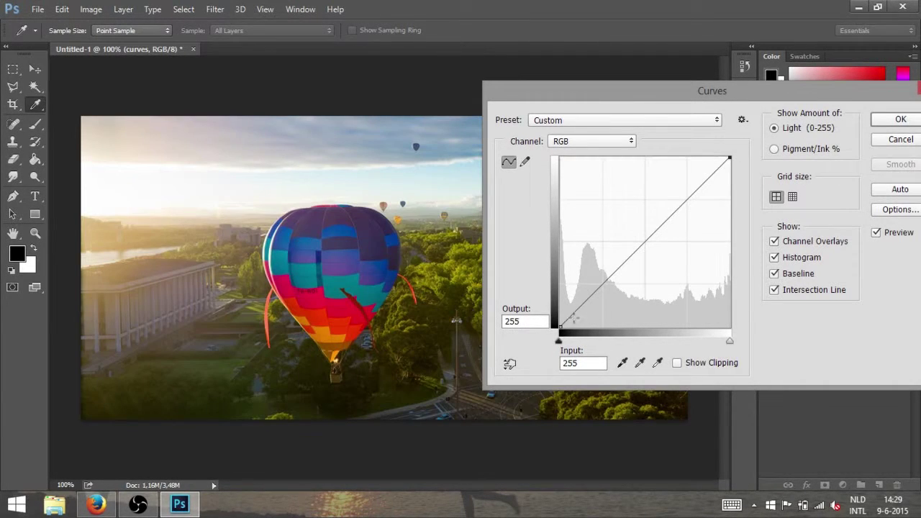
{"action": "mouse_move", "coordinate": [560, 325]}
{"action": "left_mouse_down"}
{"action": "mouse_move", "coordinate": [578, 206]}
{"action": "mouse_move", "coordinate": [569, 206]}
{"action": "mouse_move", "coordinate": [559, 332]}
{"action": "left_mouse_up"}
Step: Shape an S-curve with two points, ending with a point at input 162, output 188
{"action": "left_click_drag", "start_coordinate": [610, 273], "coordinate": [608, 268]}
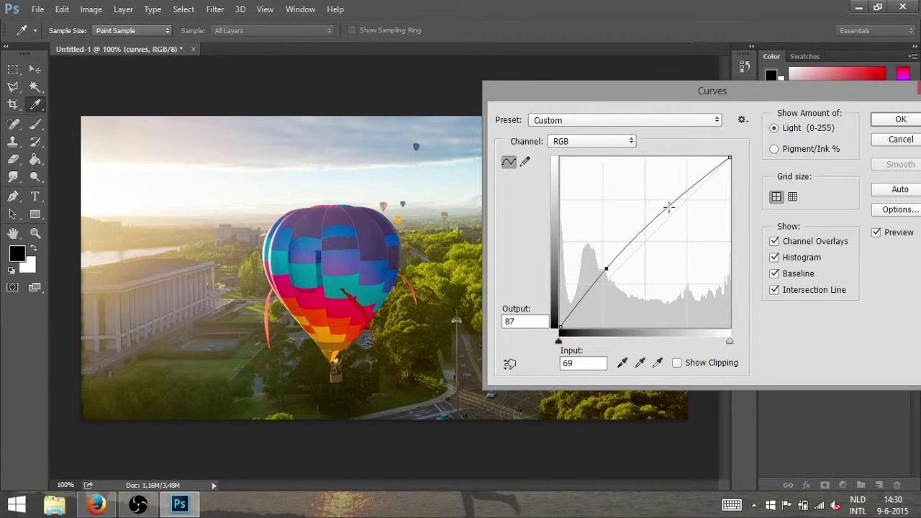
{"action": "mouse_move", "coordinate": [668, 210]}
{"action": "left_mouse_down"}
{"action": "mouse_move", "coordinate": [693, 218]}
{"action": "mouse_move", "coordinate": [674, 199]}
{"action": "left_mouse_up"}
{"action": "left_click_drag", "start_coordinate": [608, 269], "coordinate": [614, 288]}
{"action": "left_click_drag", "start_coordinate": [677, 201], "coordinate": [668, 202]}
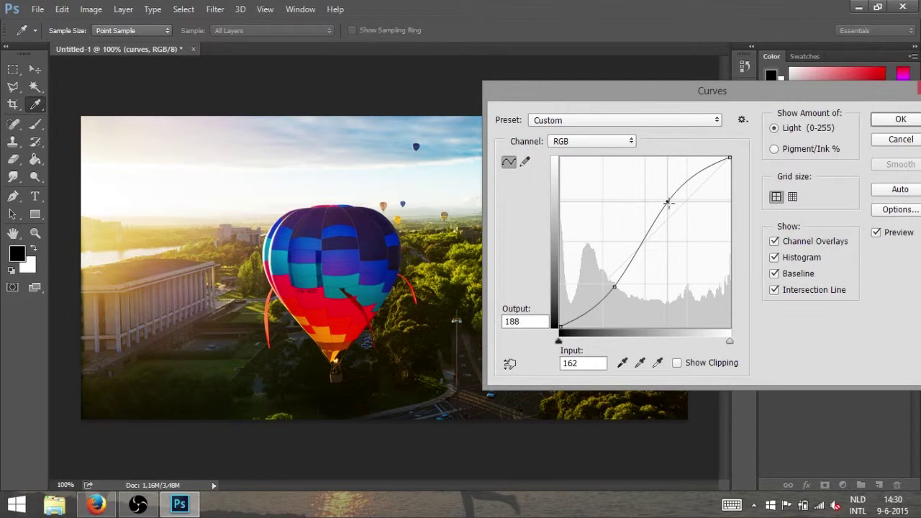
Step: Apply the S-curve and toggle the curves layer off and on twice to compare
{"action": "left_click", "coordinate": [881, 123]}
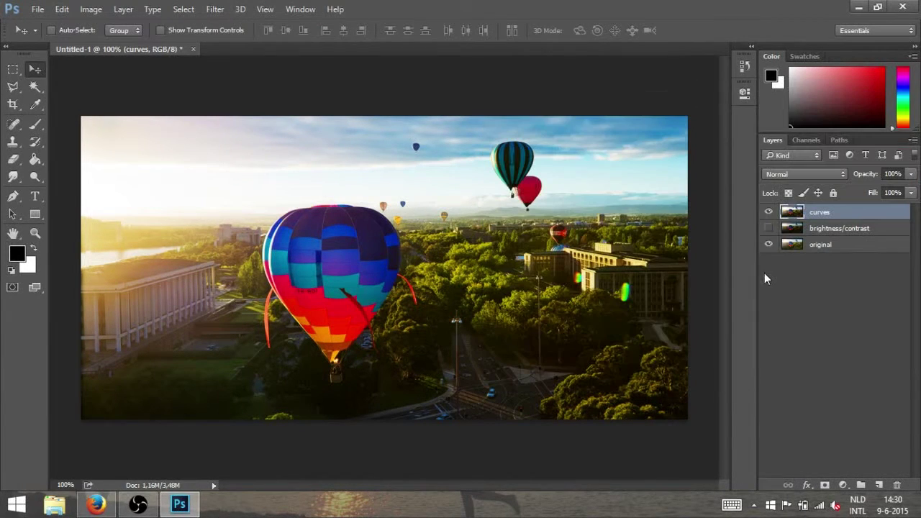
{"action": "left_click", "coordinate": [768, 213]}
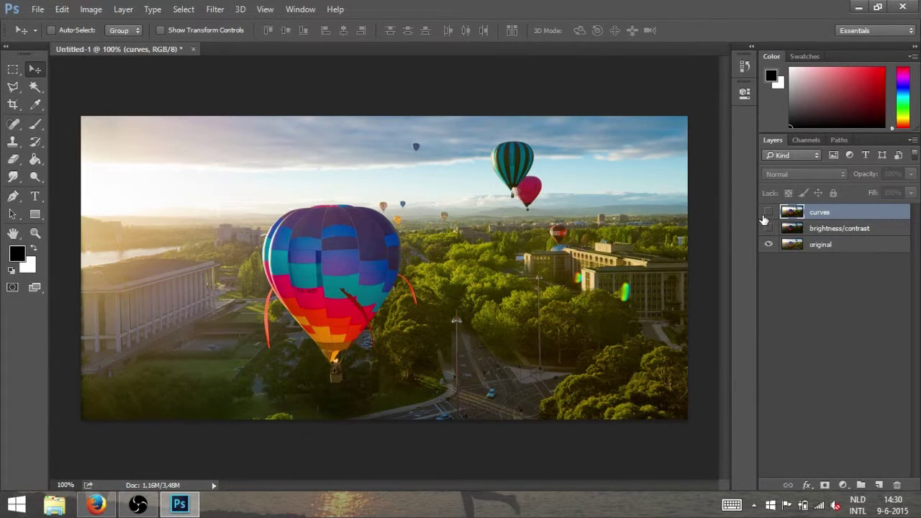
{"action": "left_click", "coordinate": [767, 212]}
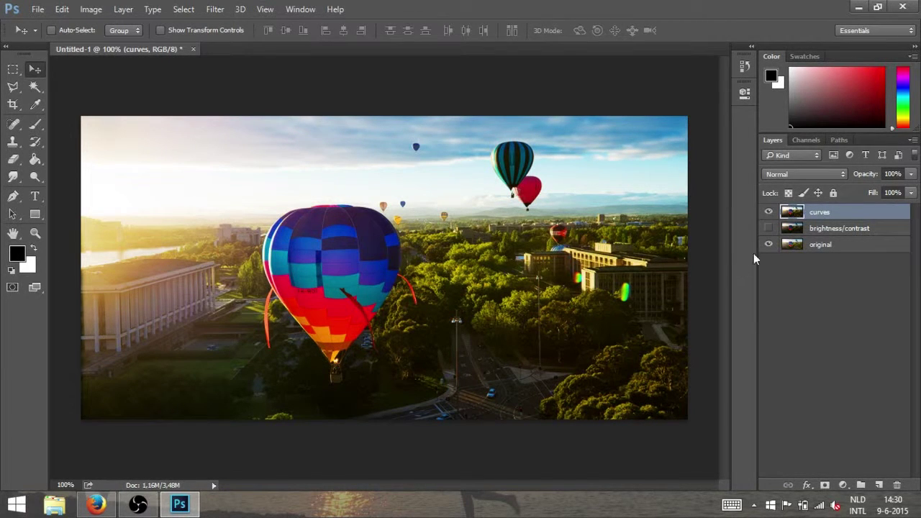
{"action": "left_click", "coordinate": [769, 211]}
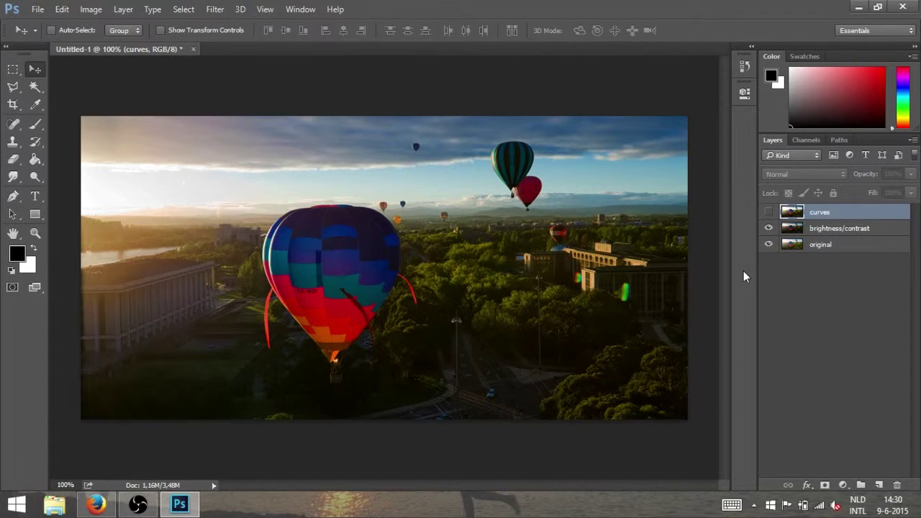
{"action": "left_click", "coordinate": [767, 212]}
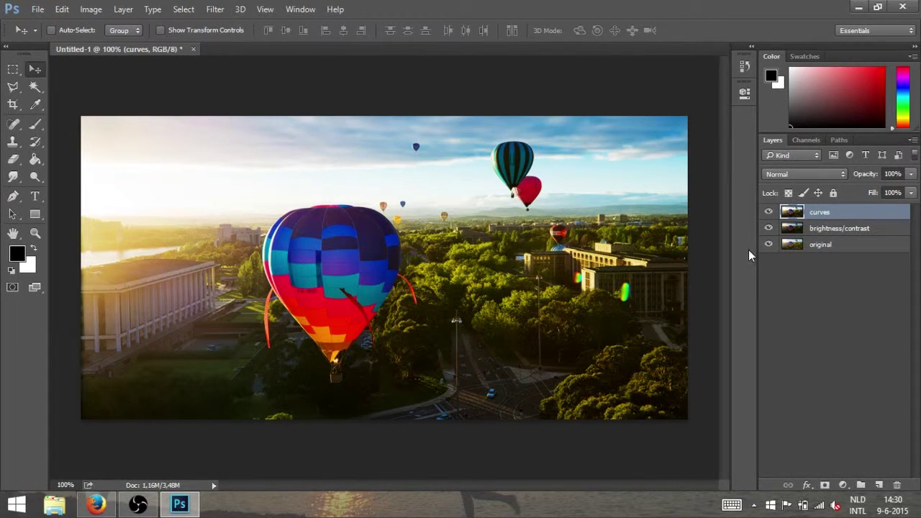
Step: Hide both adjusted layers to view the original, then show brightness/contrast and curves again
{"action": "left_click_drag", "start_coordinate": [768, 212], "coordinate": [768, 228]}
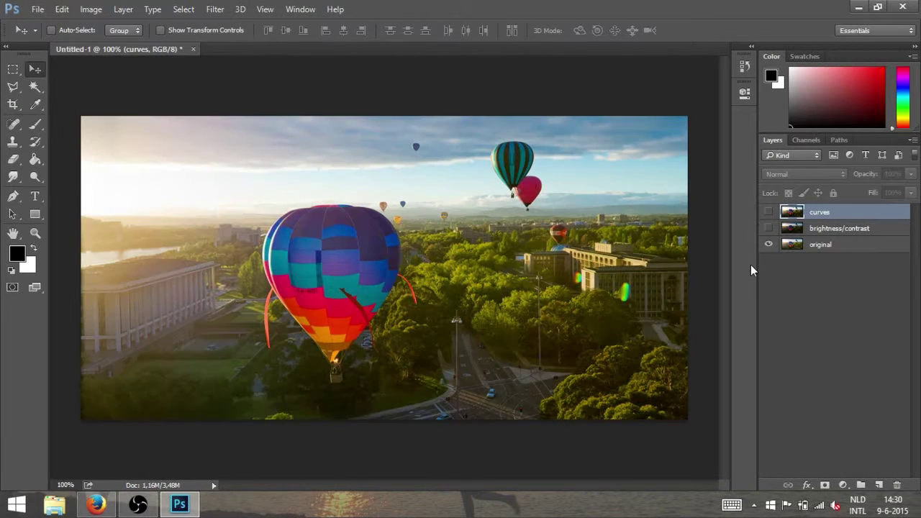
{"action": "left_click", "coordinate": [768, 228]}
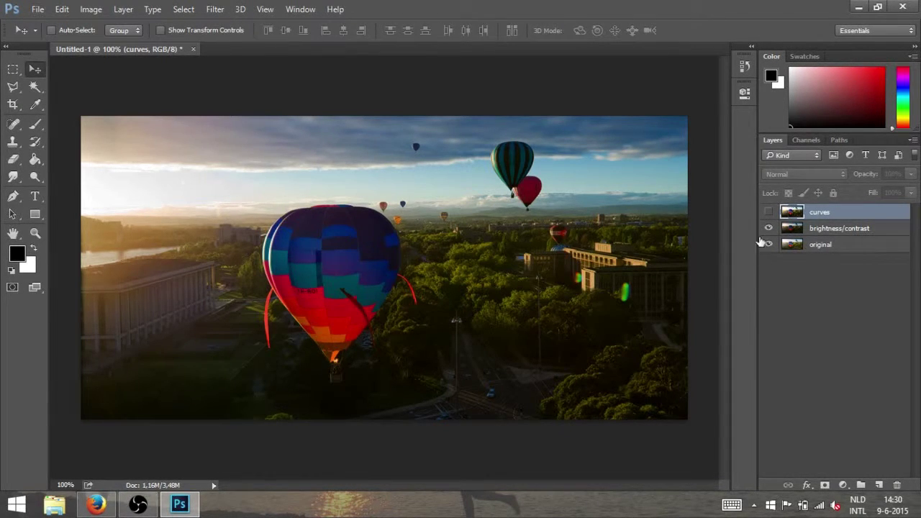
{"action": "left_click", "coordinate": [768, 213]}
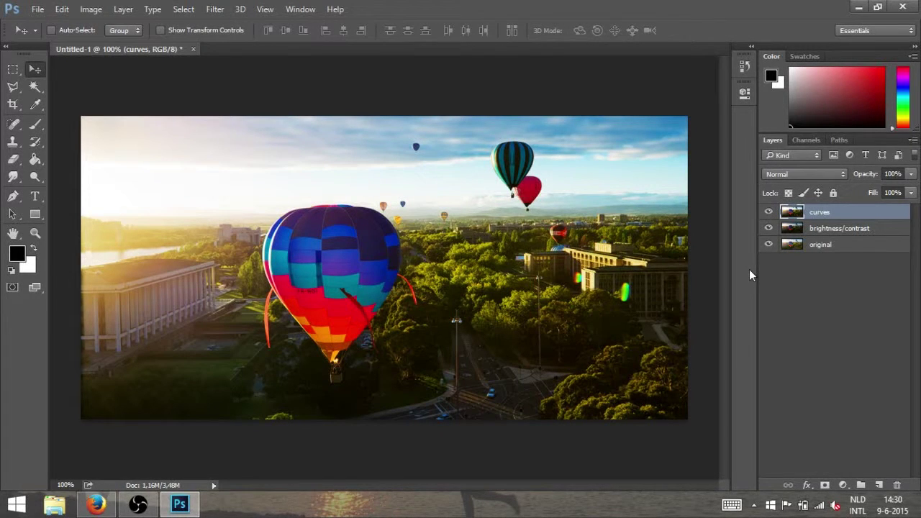